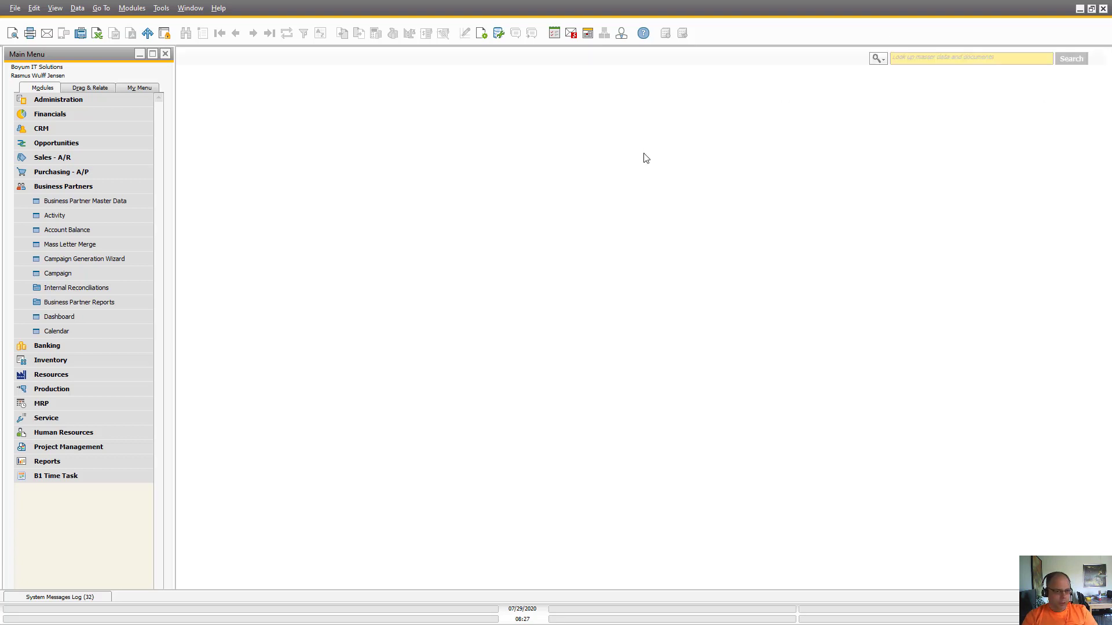
# Open the TestBP record in Business Partner Master Data on its Payment Terms tab.
pyautogui.click(52, 201)
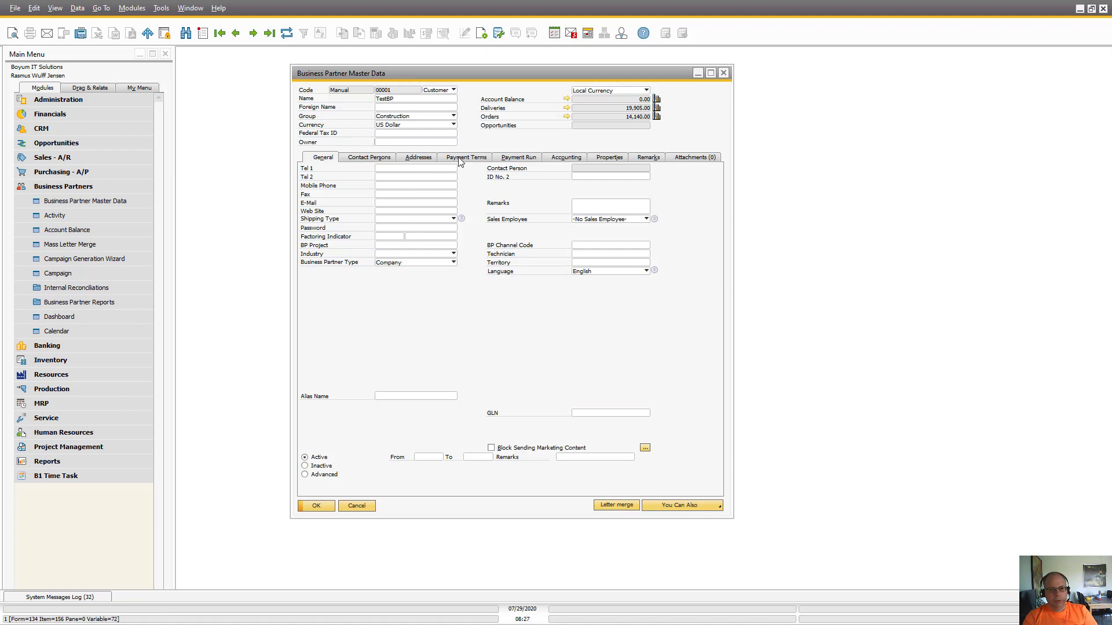
pyautogui.click(463, 158)
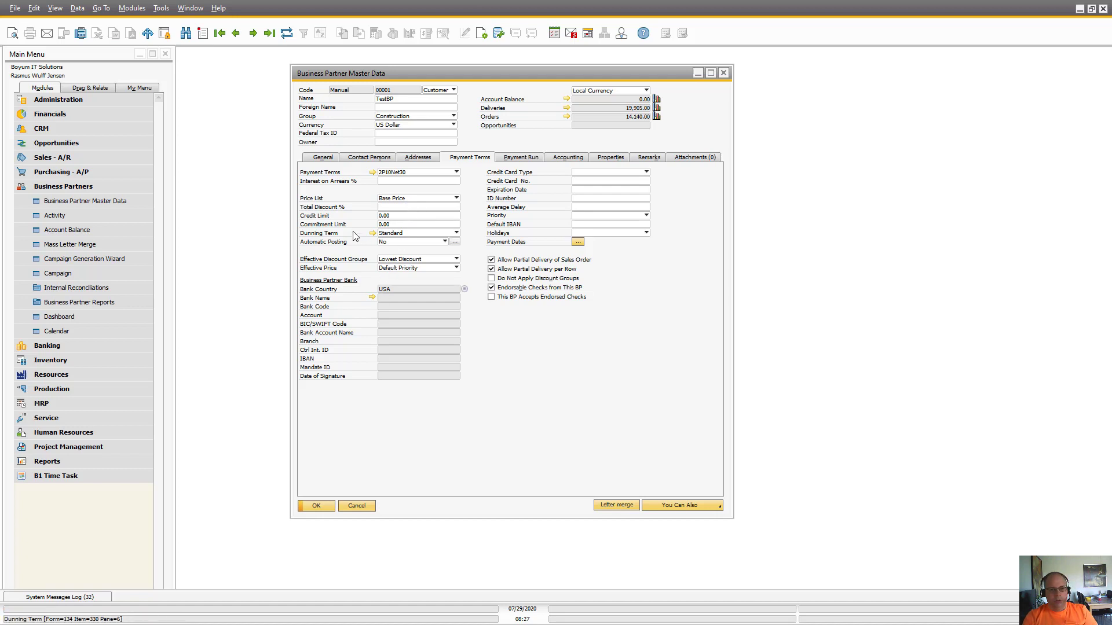
# Choose 'Make Items Read Only...' for the Price List field and scroll the list to item 81 Price List.
pyautogui.rightClick(421, 201)
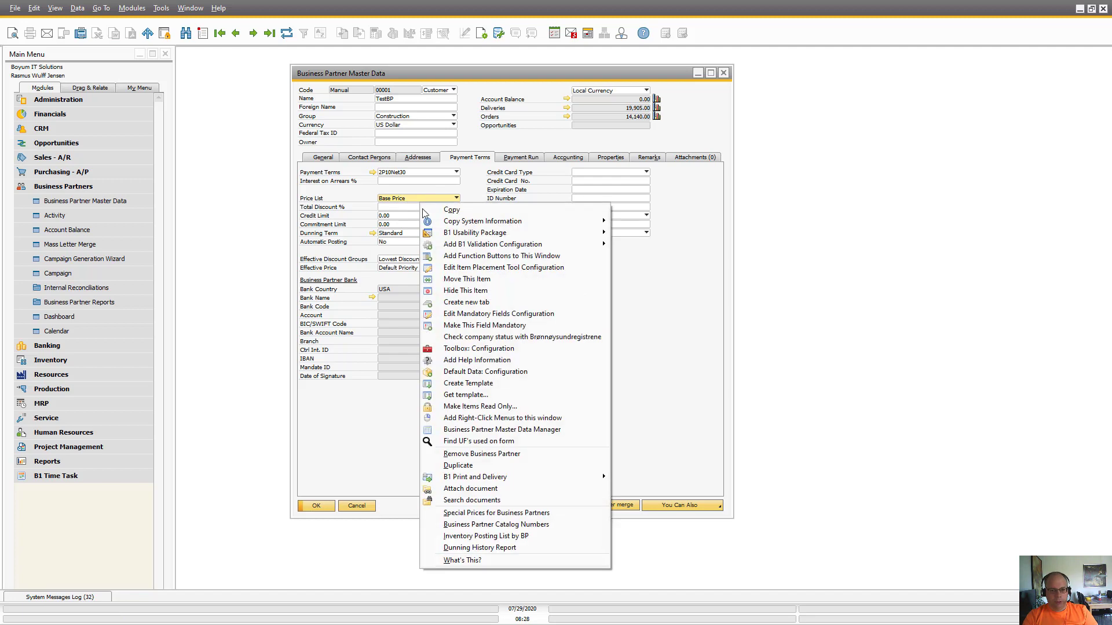
pyautogui.click(476, 407)
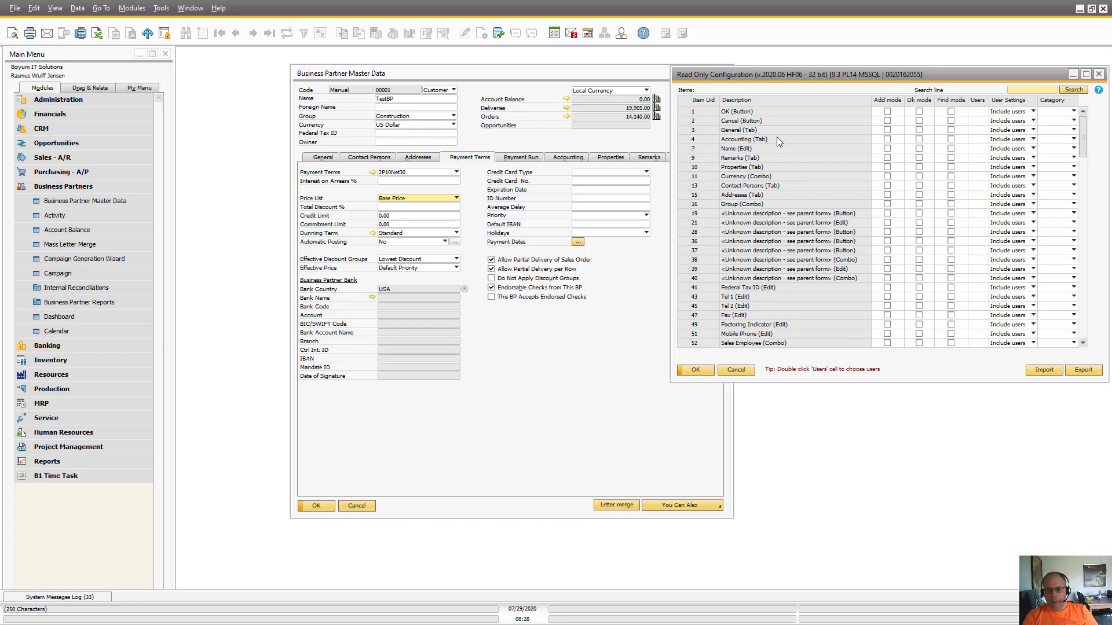
pyautogui.moveTo(1084, 134); pyautogui.dragTo(1087, 229)
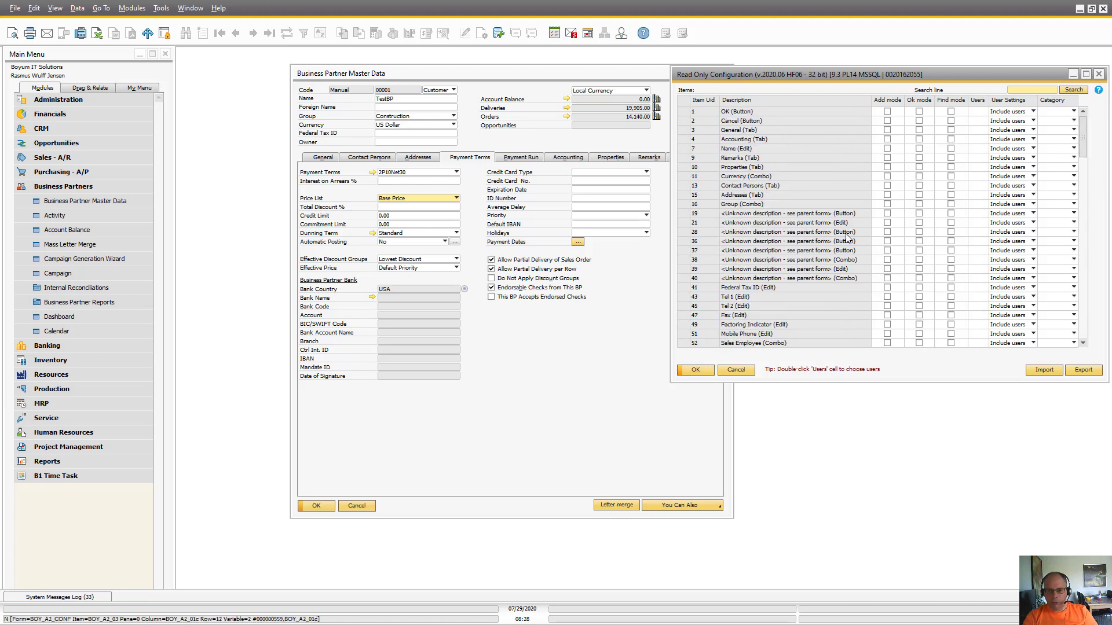
pyautogui.scroll(-2, 847, 237)
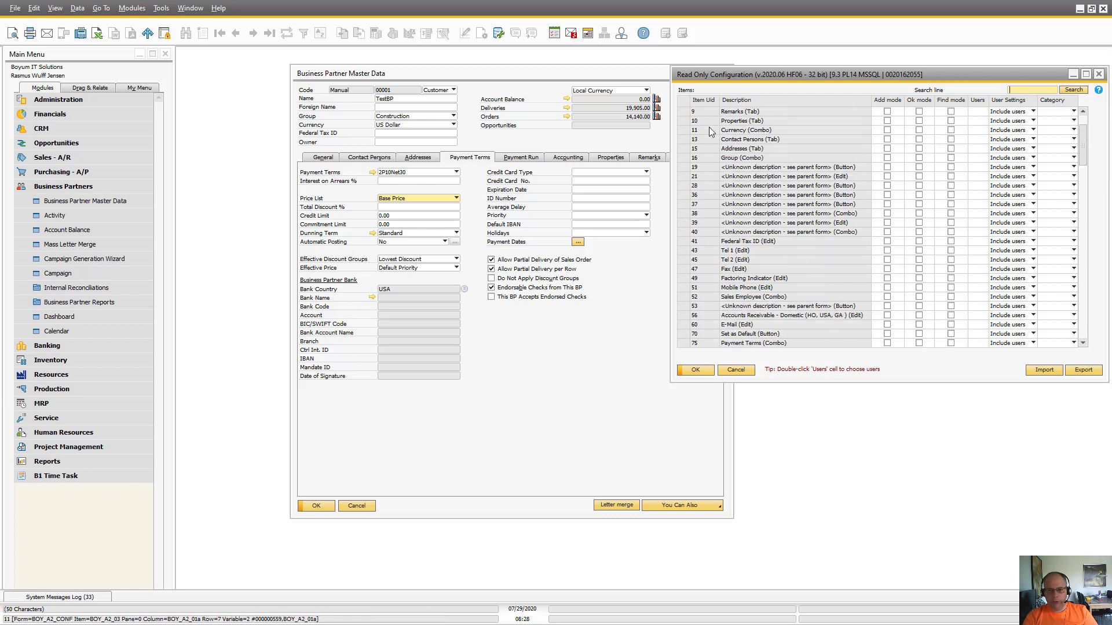
pyautogui.click(73, 36)
pyautogui.click(515, 319)
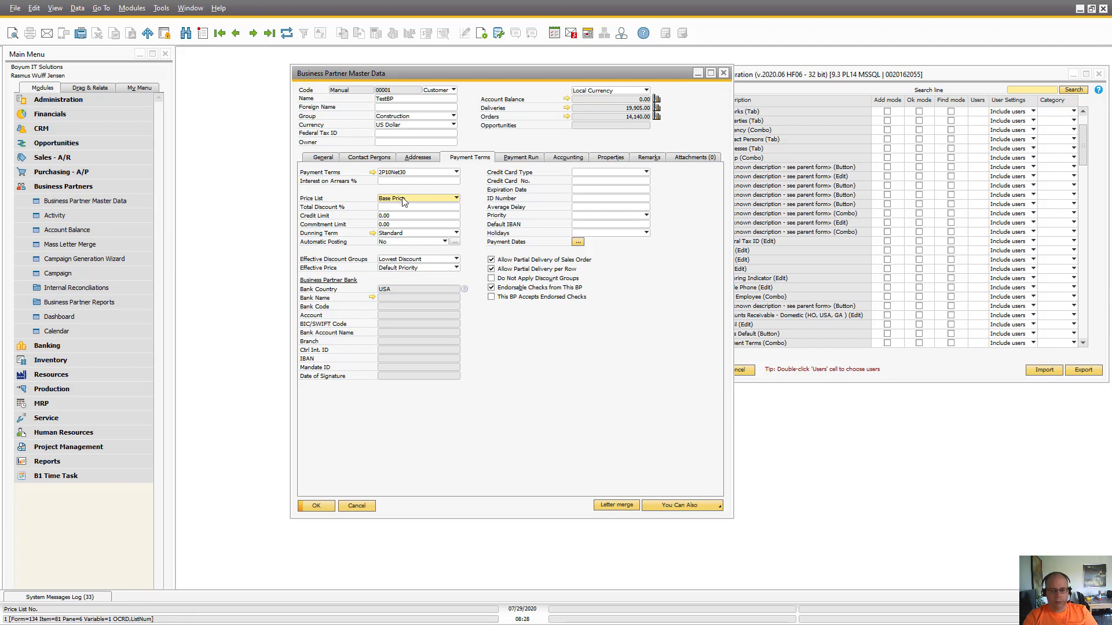
pyautogui.click(1087, 153)
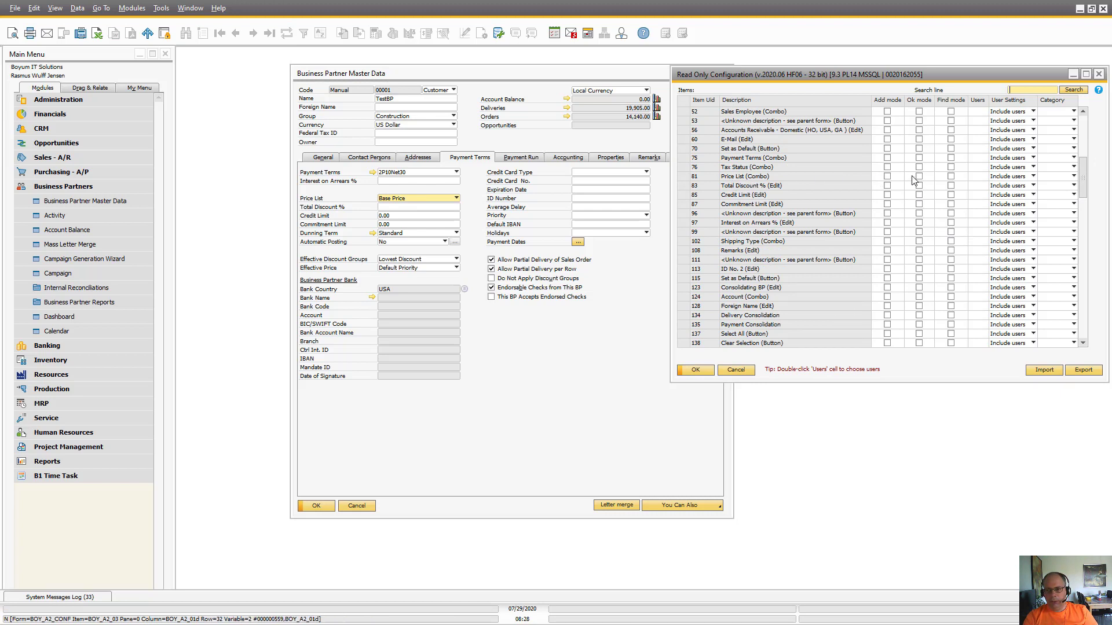
# Make Price List (81) and Total Discount % (83) read-only in Ok mode only, then Update and close.
pyautogui.click(887, 176)
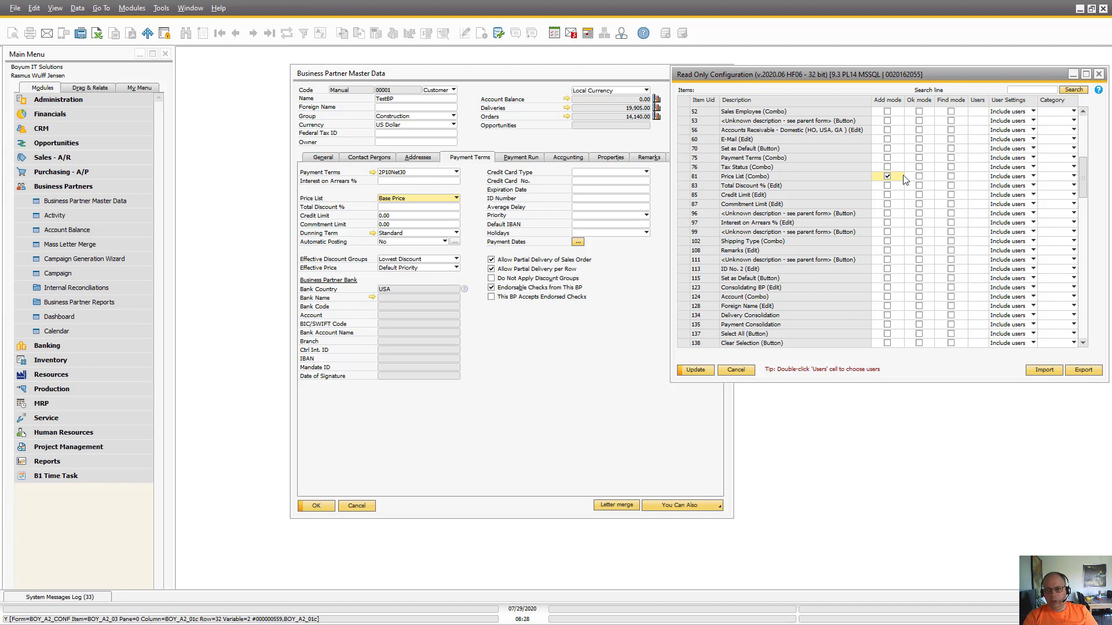
pyautogui.click(920, 176)
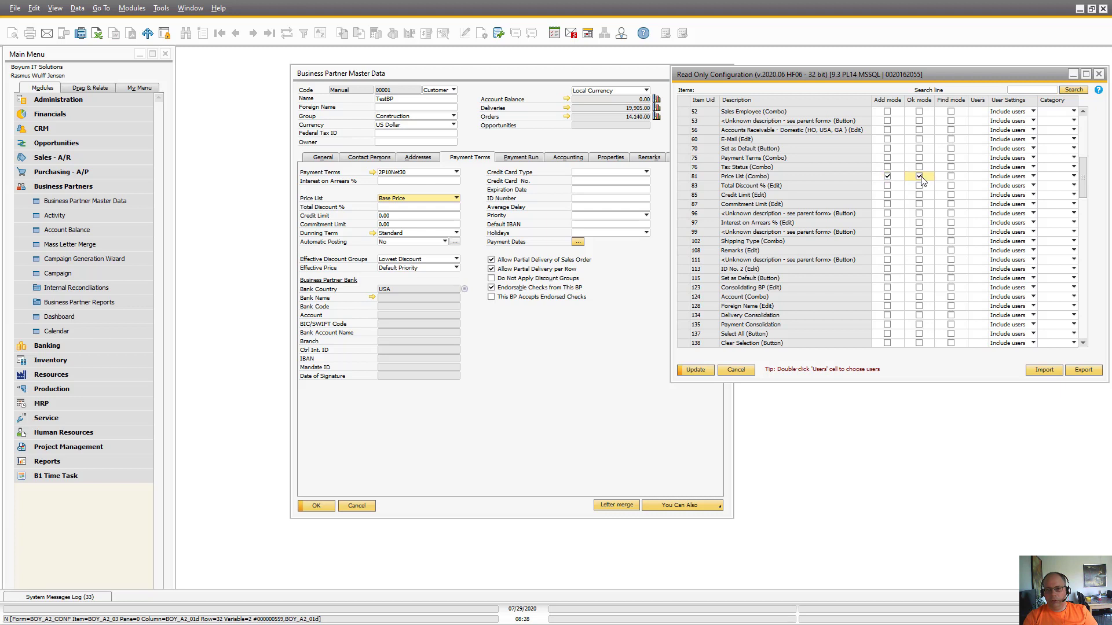
pyautogui.click(886, 176)
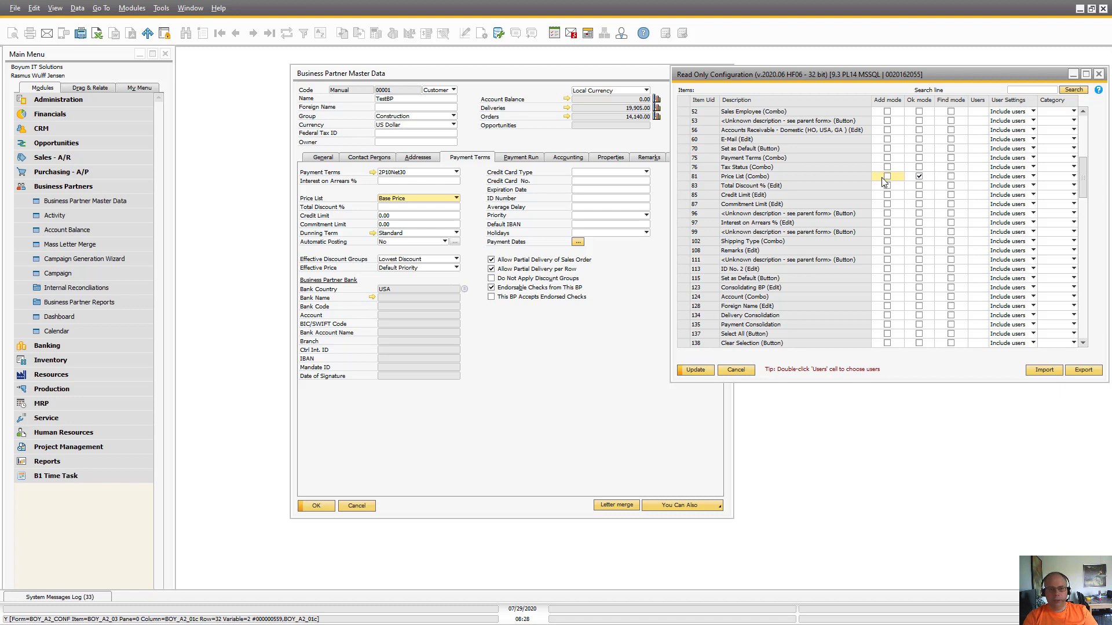
pyautogui.click(919, 176)
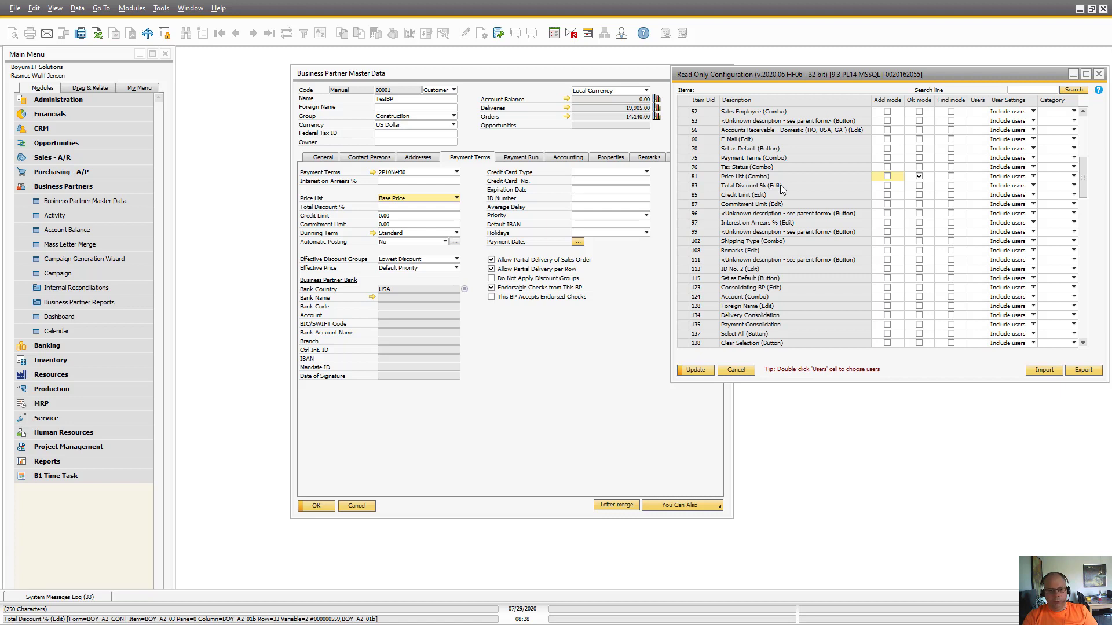
pyautogui.click(919, 185)
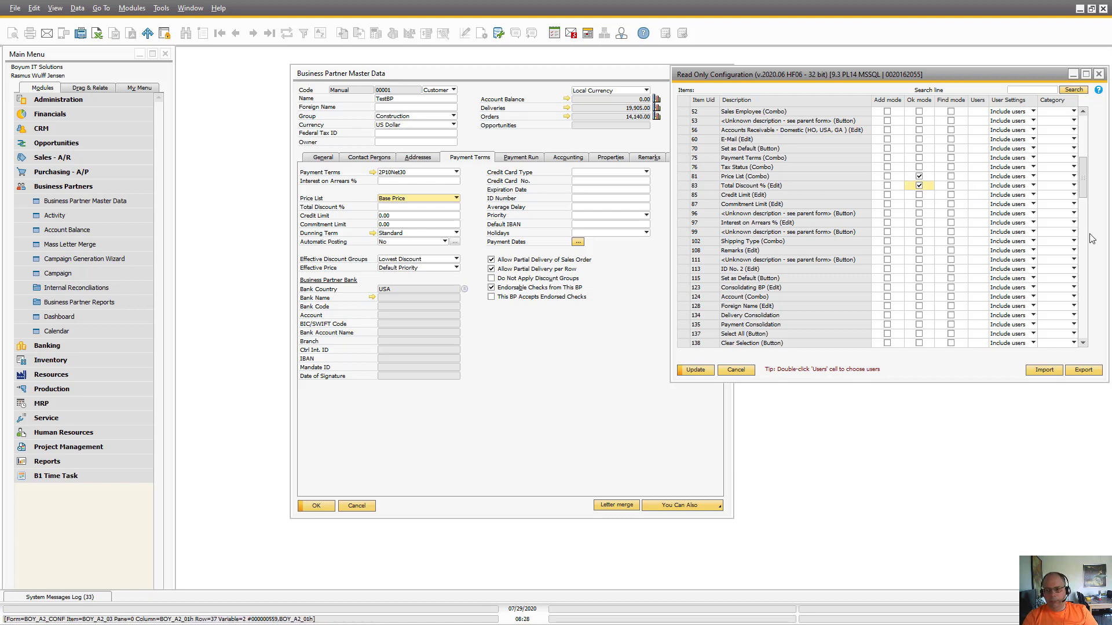
pyautogui.click(694, 370)
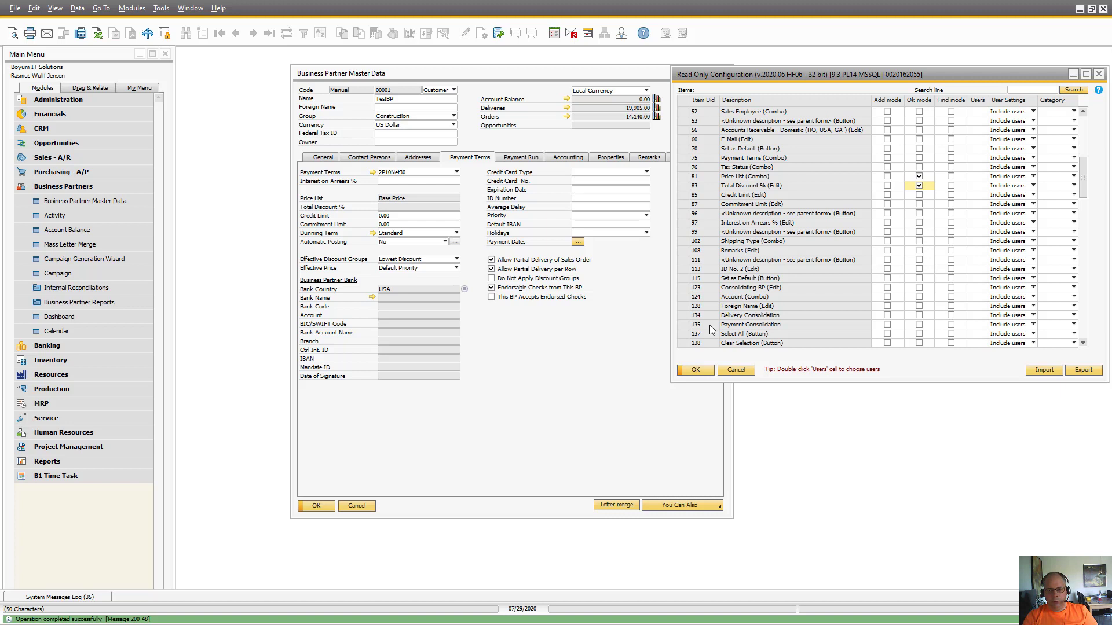
pyautogui.click(695, 370)
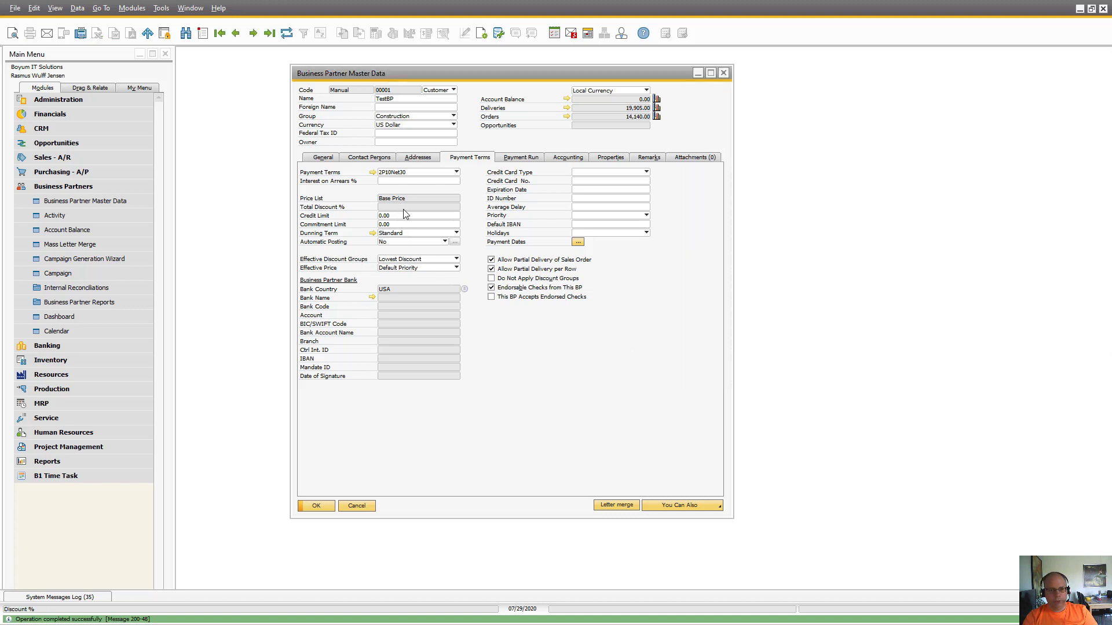
# Test editing and saving TestBP, then cancel and reload its Payment Terms to confirm both fields stay locked.
pyautogui.click(405, 107)
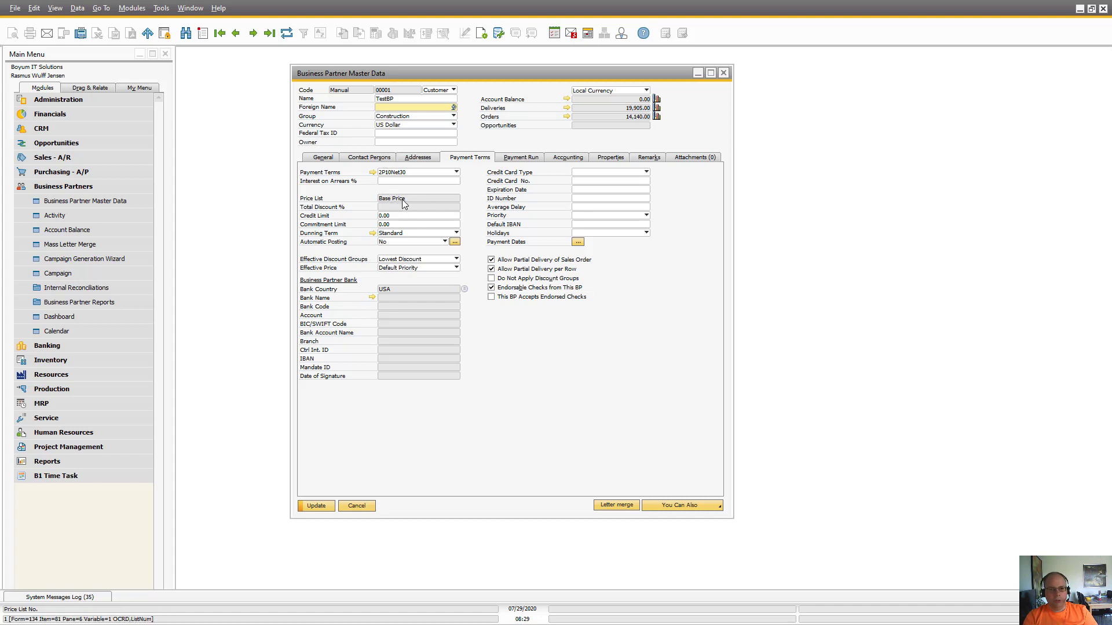
pyautogui.click(320, 505)
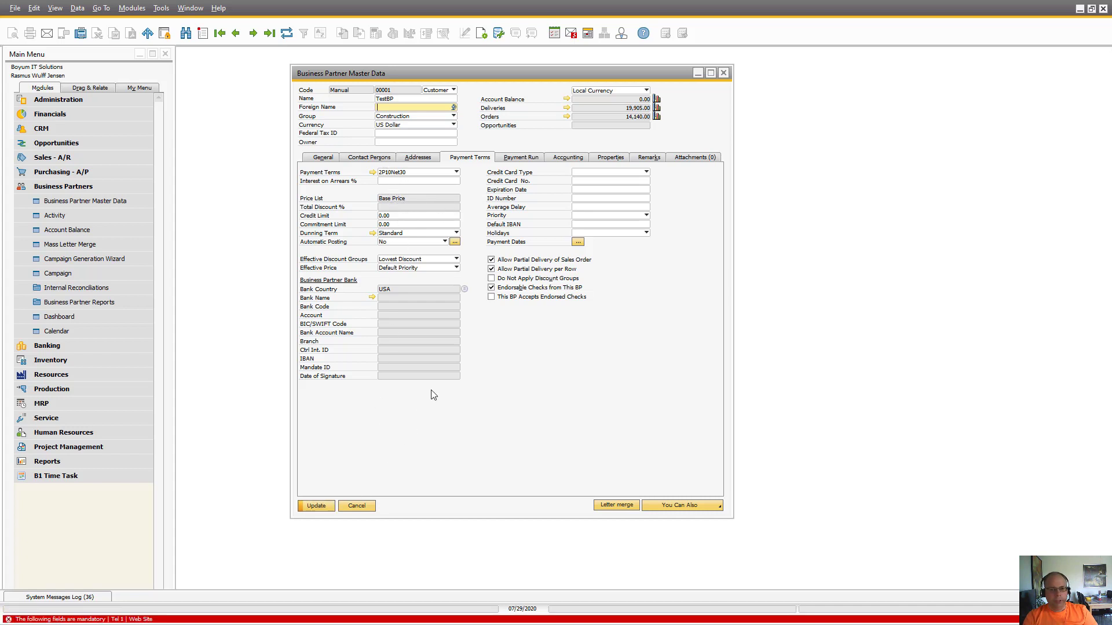
pyautogui.click(356, 506)
pyautogui.click(72, 200)
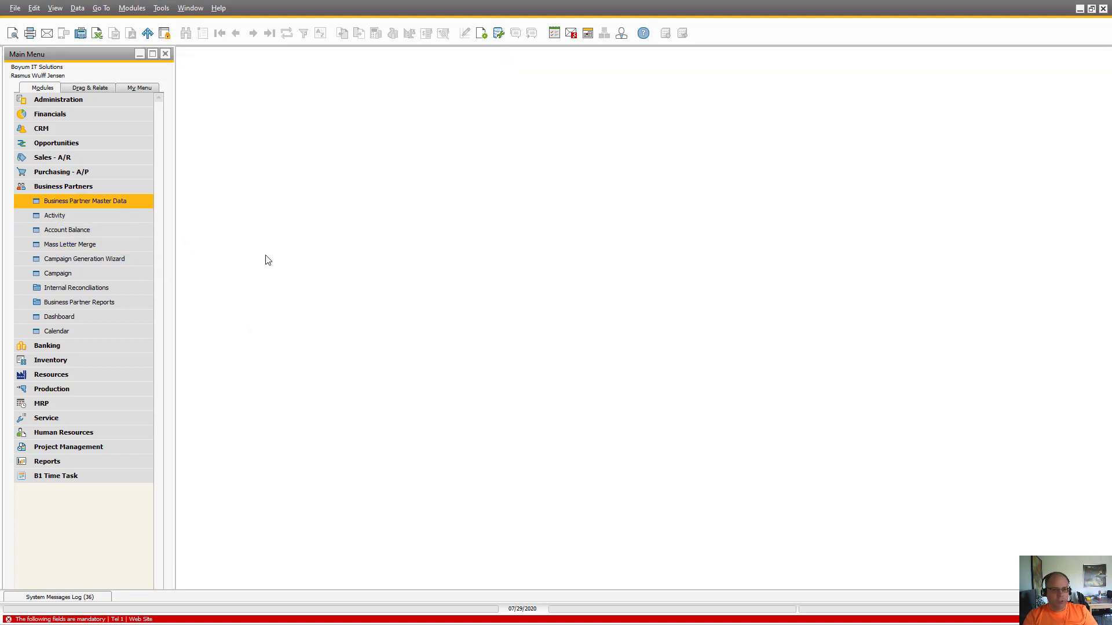
pyautogui.hotkey('ctrl', 'pageup')
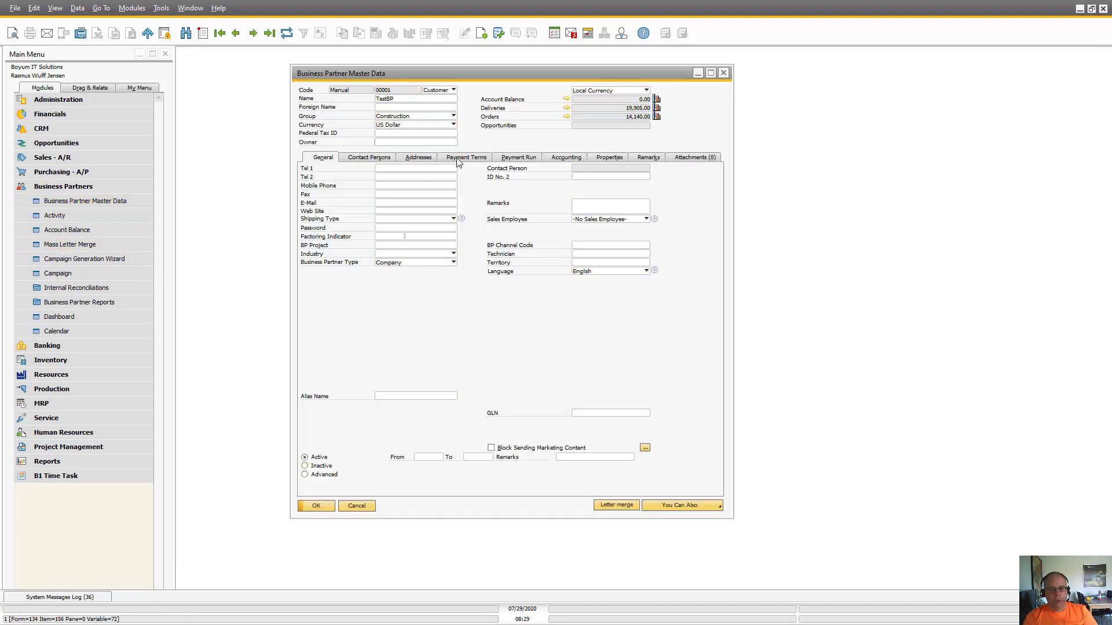
pyautogui.click(457, 158)
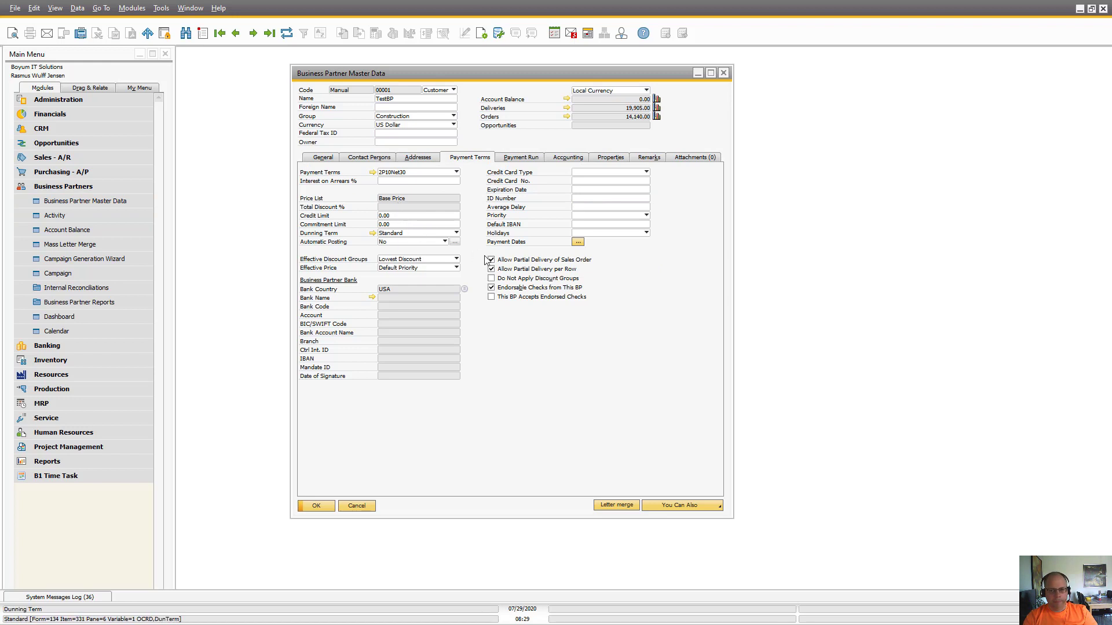
# Set the Price List (81) rule's User Settings to Exclude users and select manager as its user.
pyautogui.rightClick(471, 212)
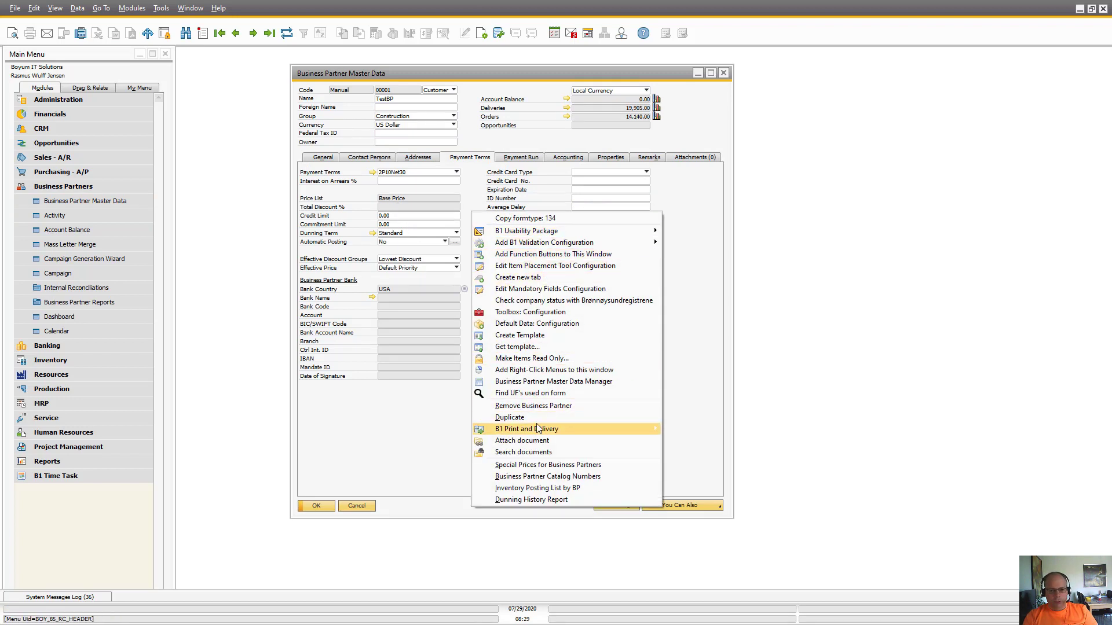
pyautogui.click(520, 358)
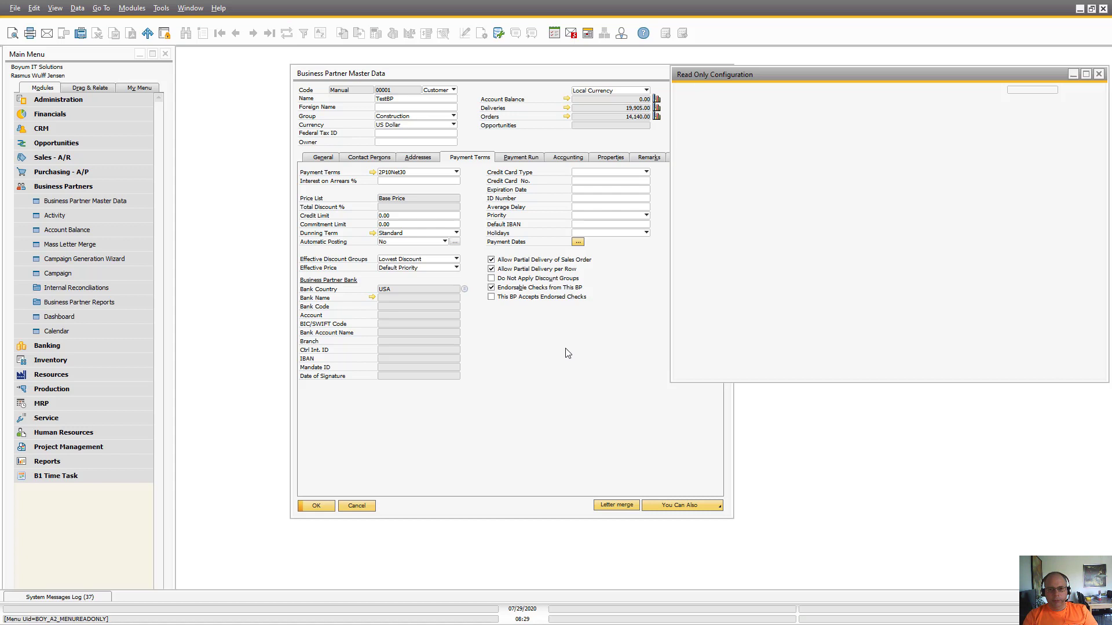
pyautogui.scroll(-6, 811, 261)
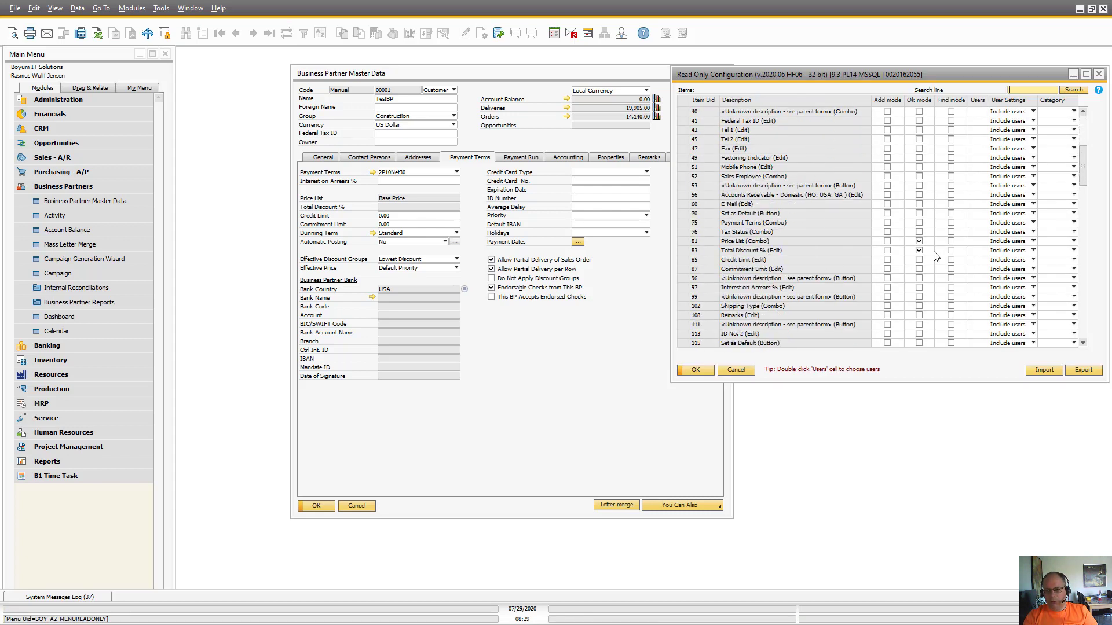
pyautogui.click(1000, 243)
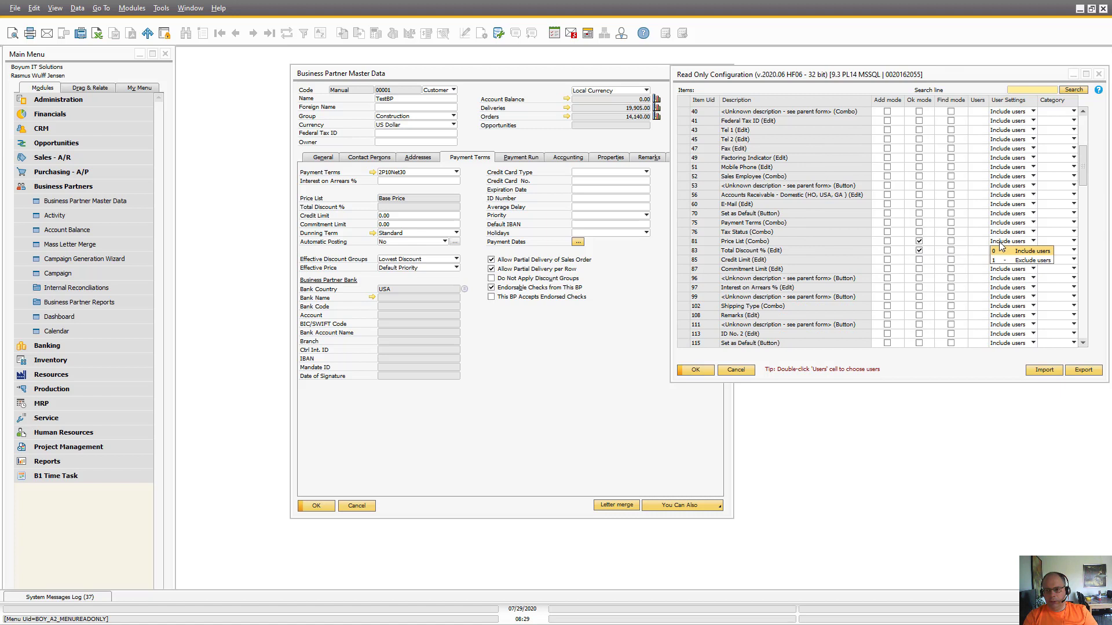
pyautogui.click(1000, 258)
pyautogui.click(1001, 250)
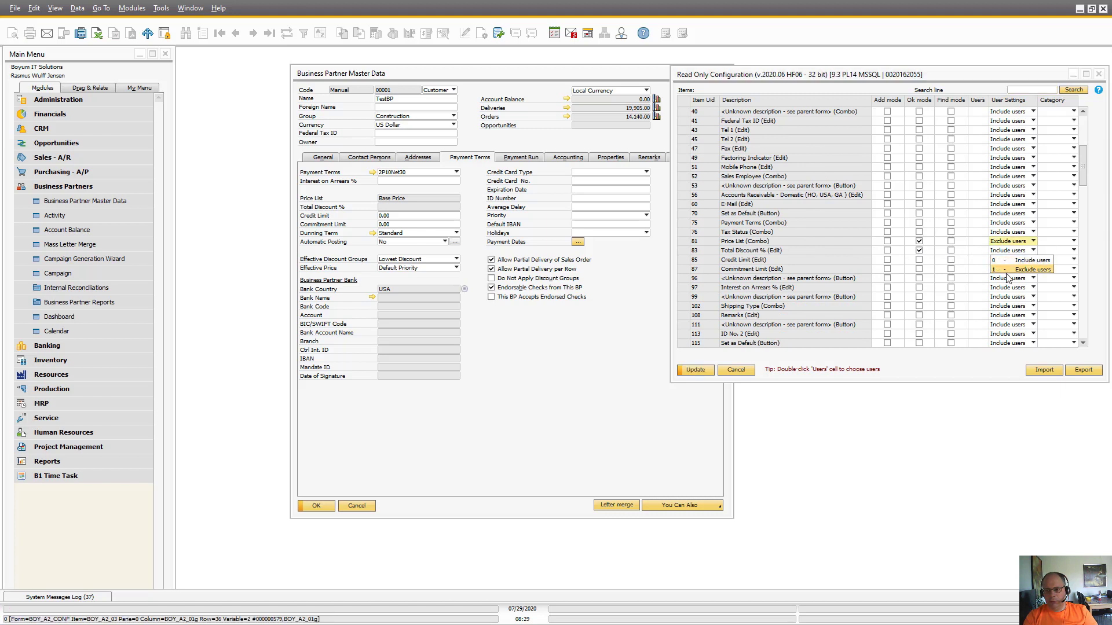
pyautogui.click(975, 243)
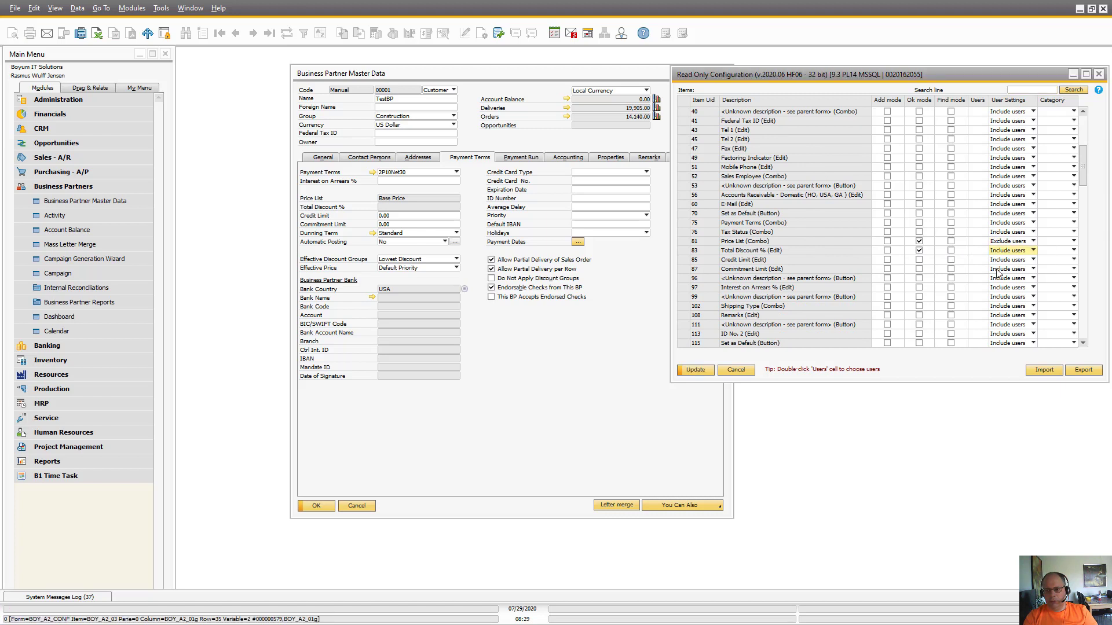
pyautogui.doubleClick(977, 242)
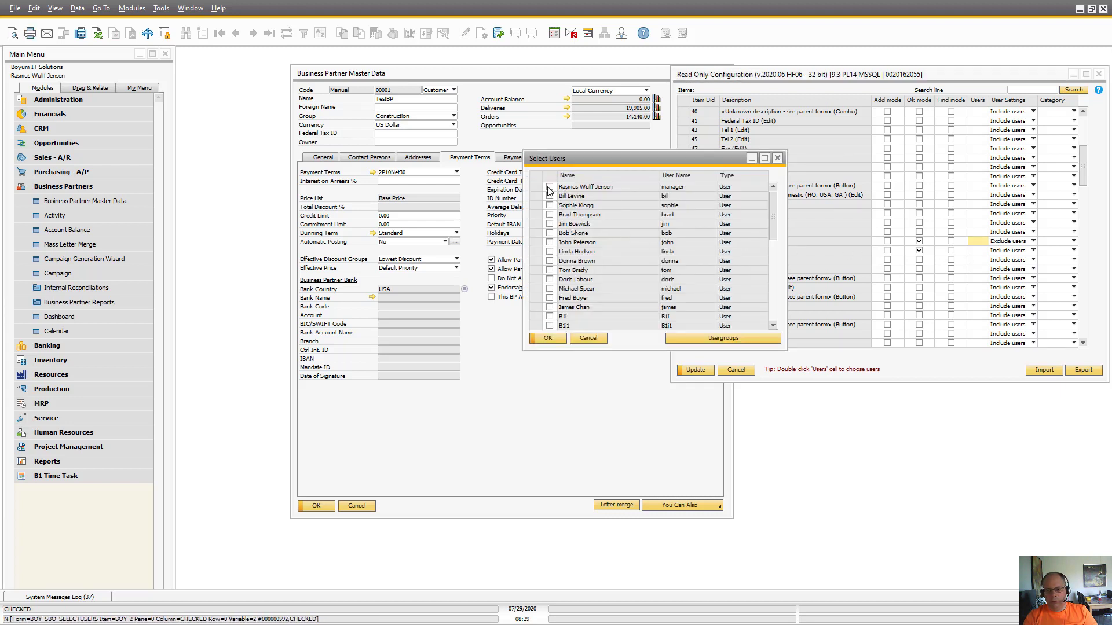
pyautogui.click(548, 338)
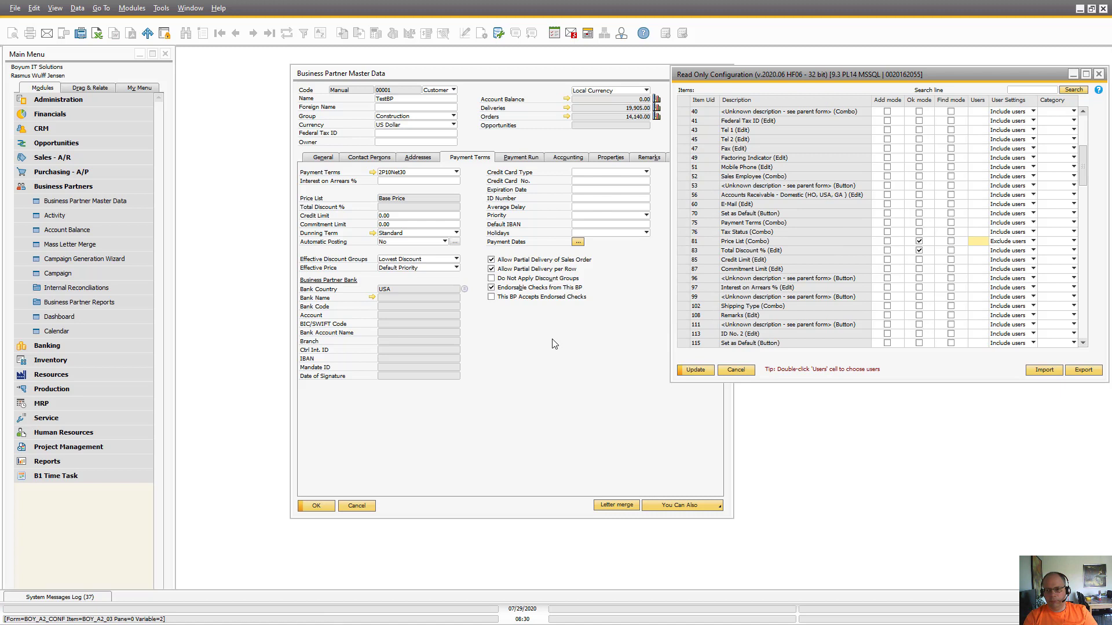
# Add manager to the Total Discount % (83) users and save the configuration with Update.
pyautogui.click(978, 250)
pyautogui.write('manager')
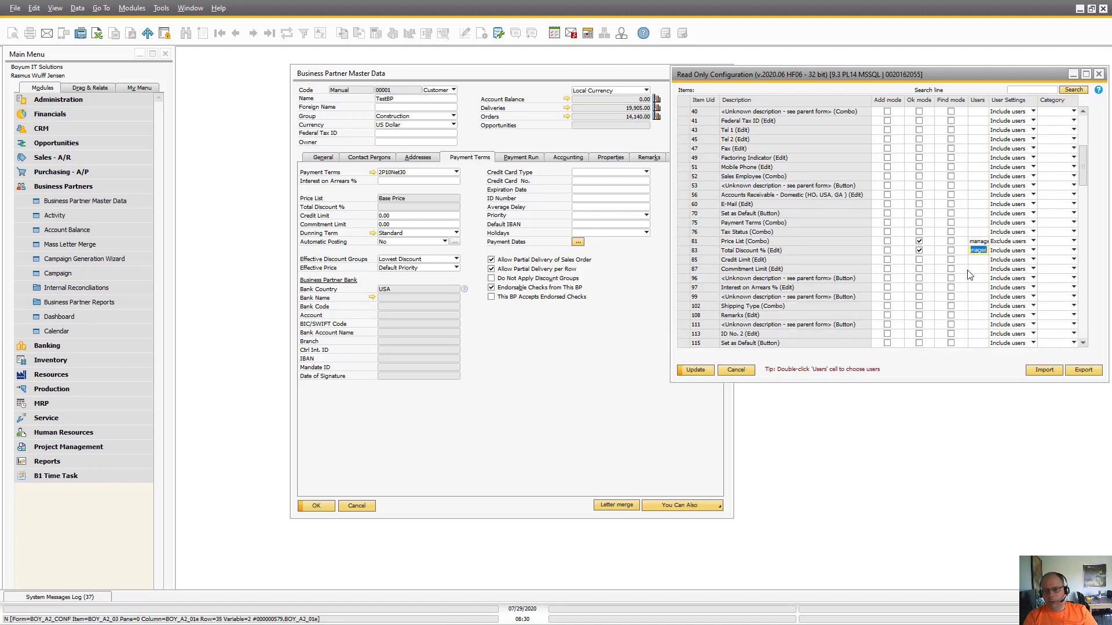
pyautogui.click(696, 371)
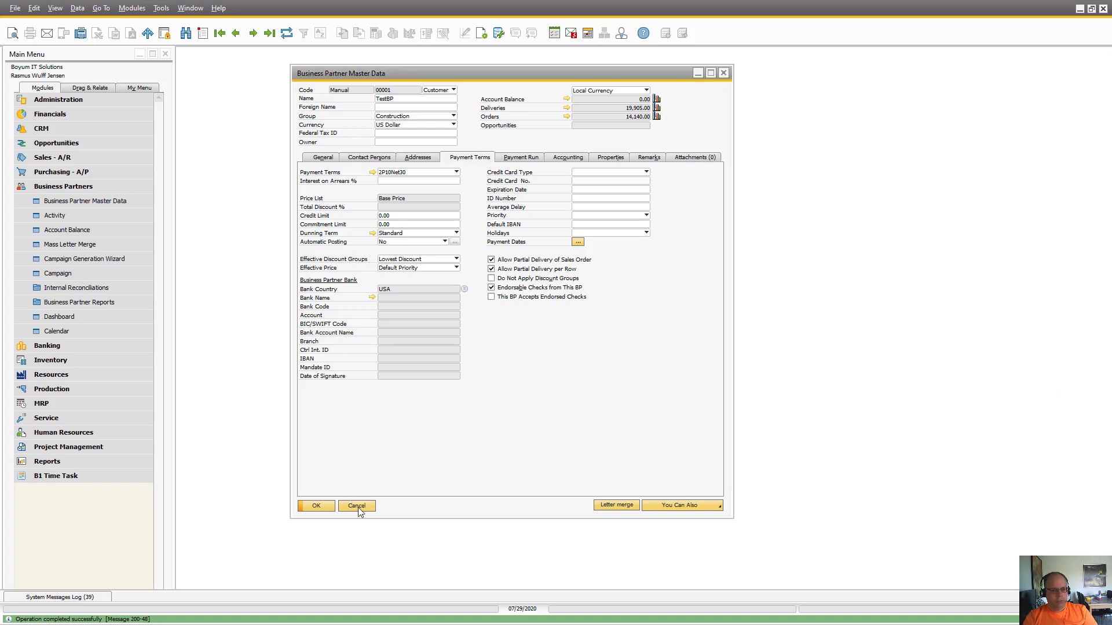
# Reopen TestBP's Payment Terms and check the Price List dropdown is now editable, keeping Base Price.
pyautogui.click(356, 506)
pyautogui.click(65, 204)
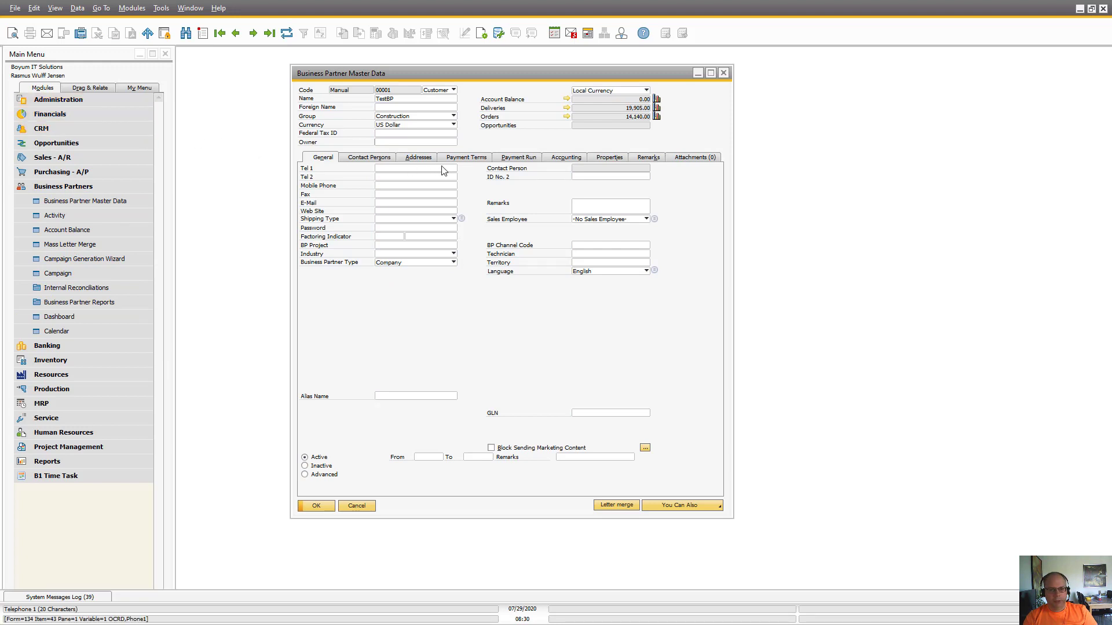
pyautogui.click(466, 157)
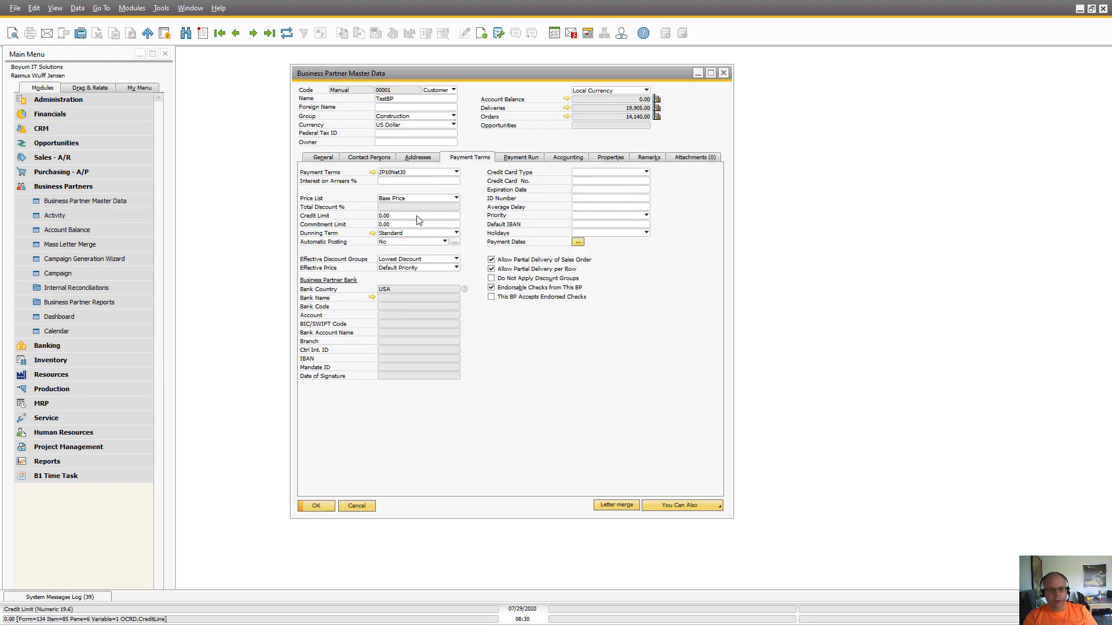
pyautogui.click(404, 199)
pyautogui.click(404, 209)
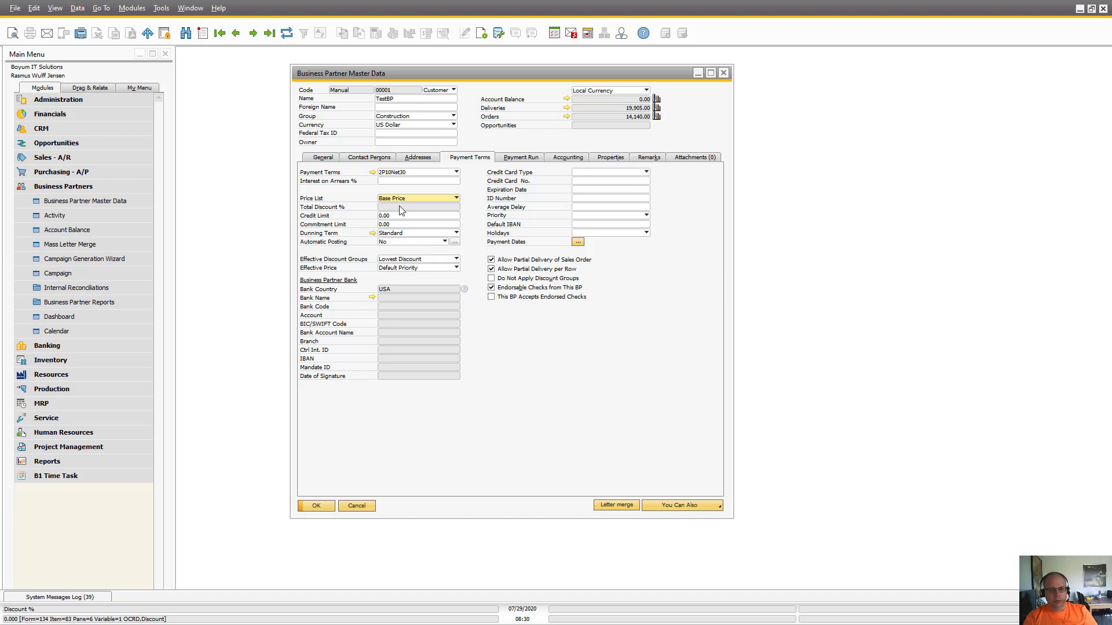
# Set the Total Discount % (83) rule's User Settings to Exclude users and save with Update.
pyautogui.rightClick(478, 205)
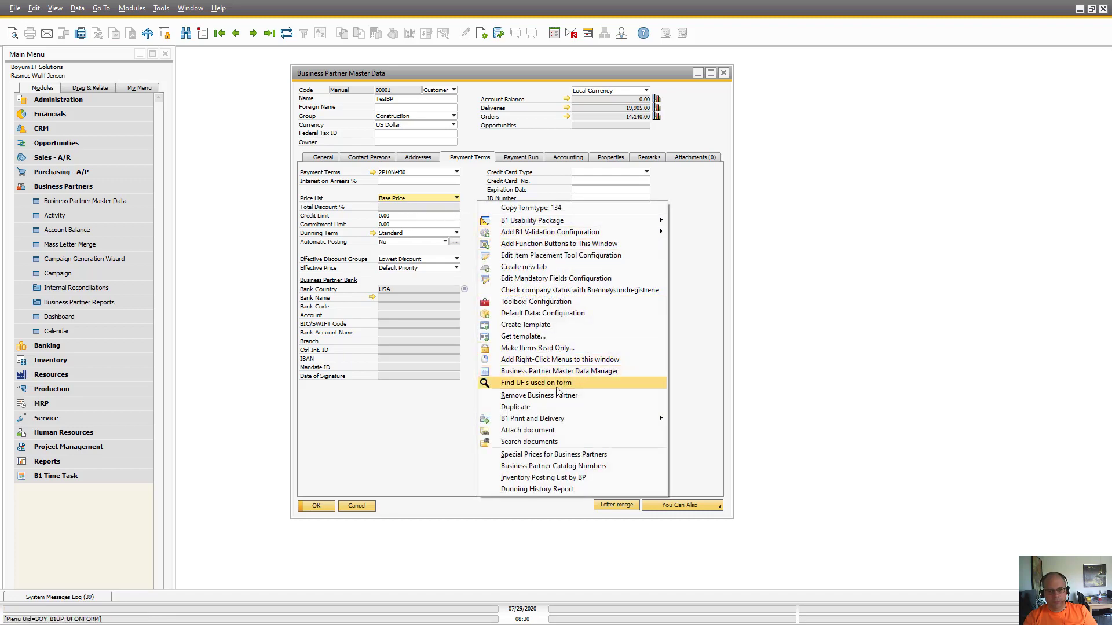
pyautogui.moveTo(555, 421)
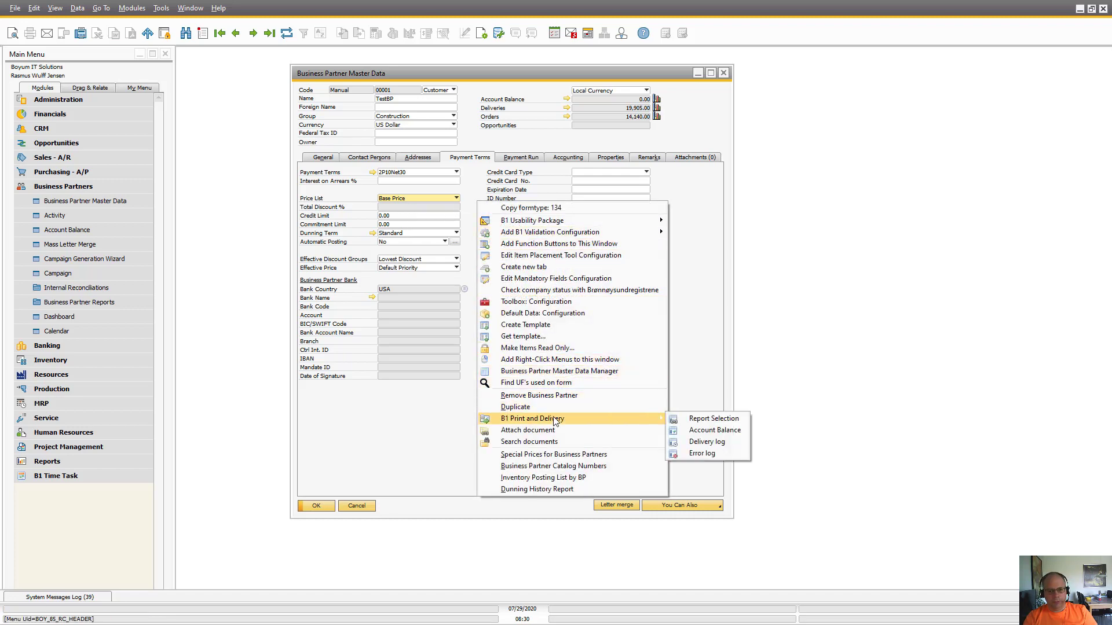
pyautogui.click(530, 348)
pyautogui.scroll(-3, 747, 270)
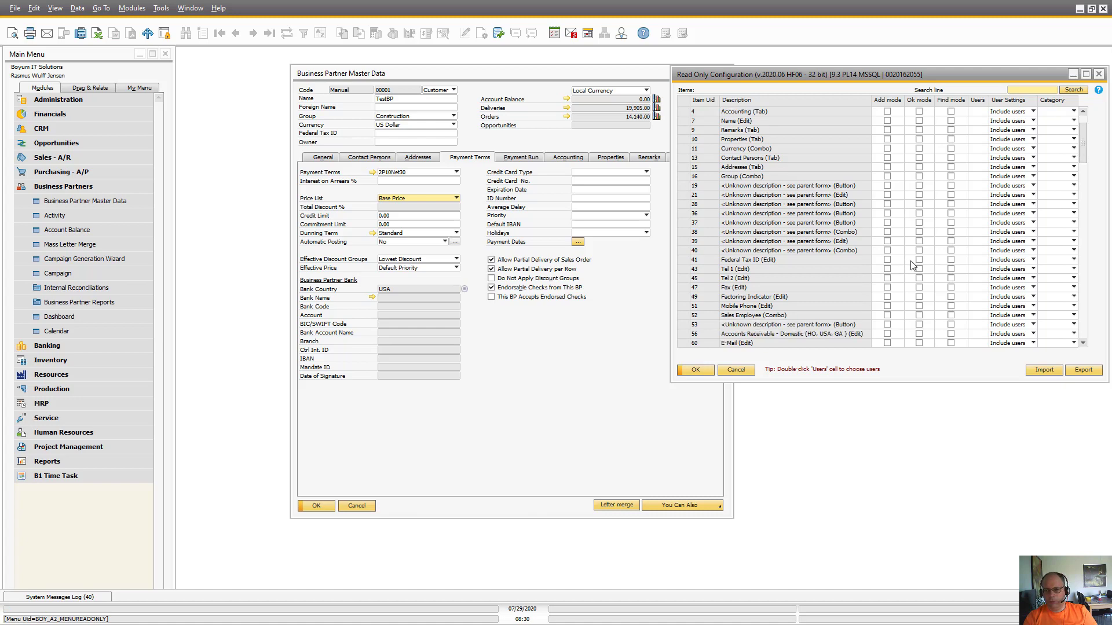
pyautogui.moveTo(1086, 163); pyautogui.dragTo(1084, 182)
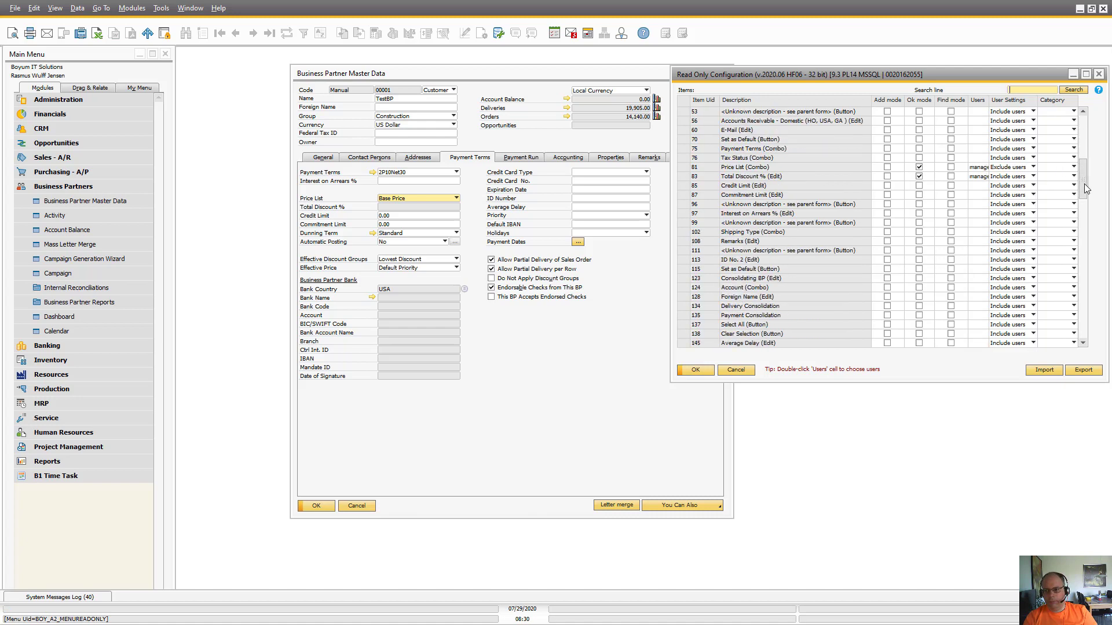
pyautogui.click(1003, 176)
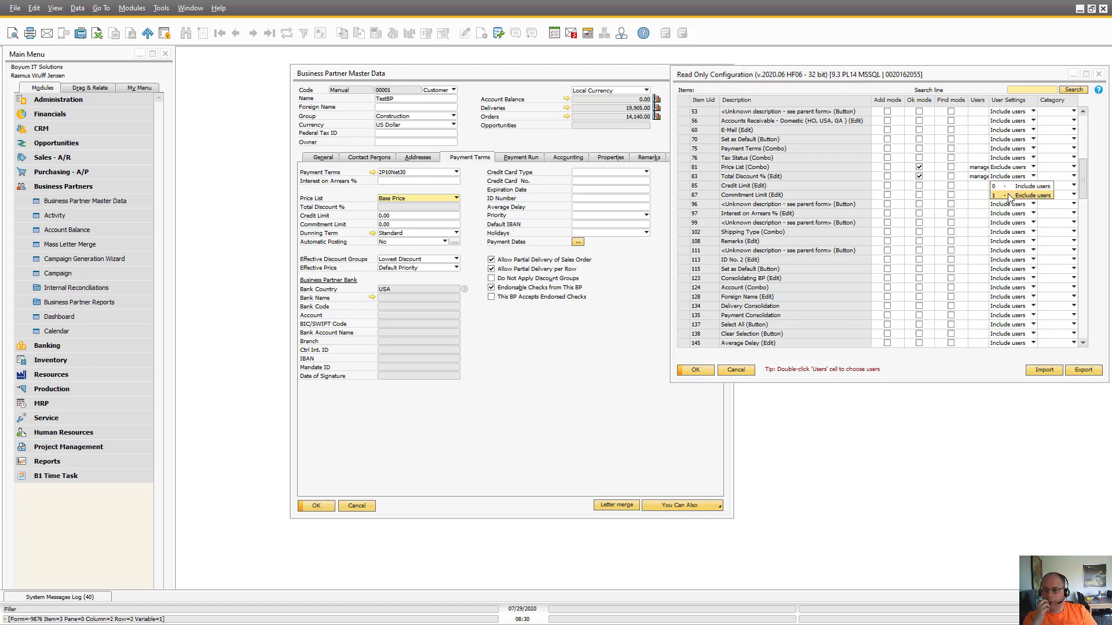
pyautogui.click(996, 196)
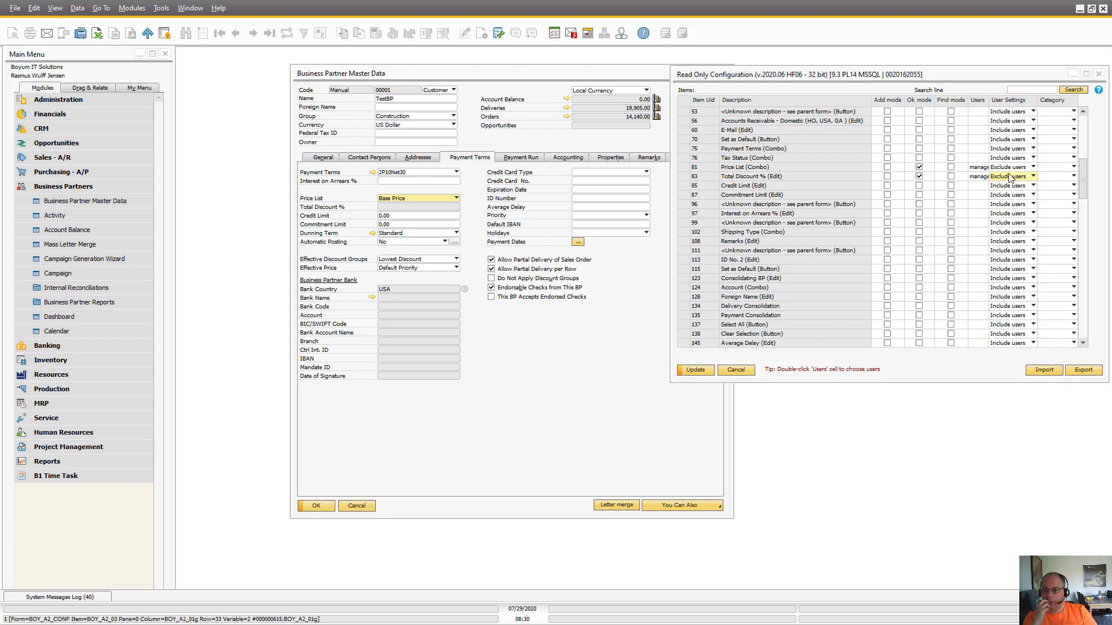
pyautogui.click(696, 372)
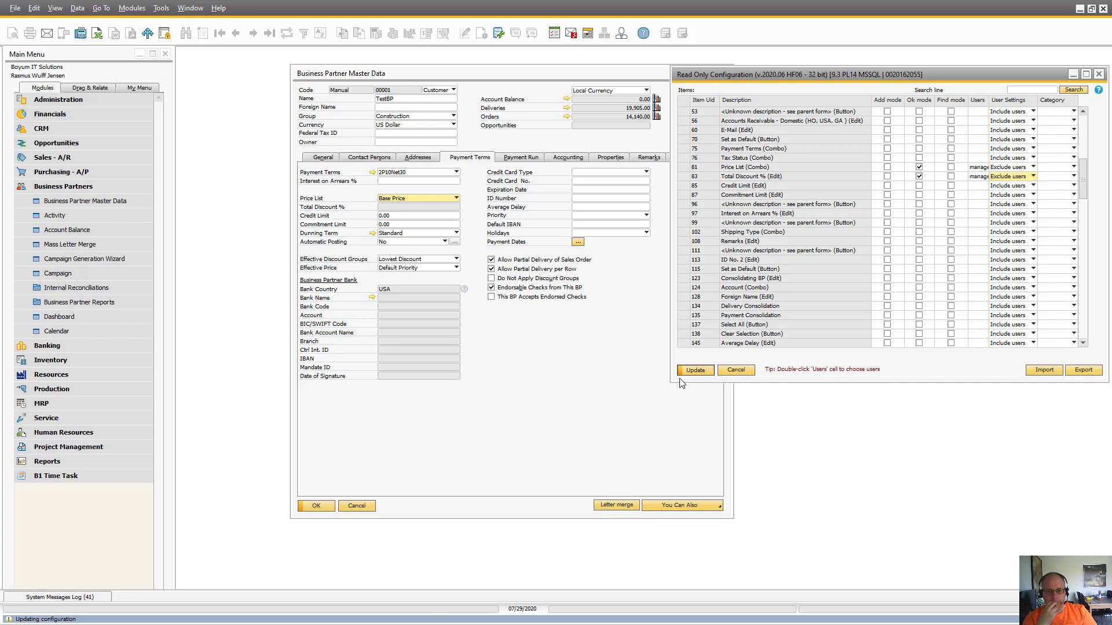
# Close and reopen Business Partner Master Data, loading TestBP.
pyautogui.click(357, 505)
pyautogui.click(71, 201)
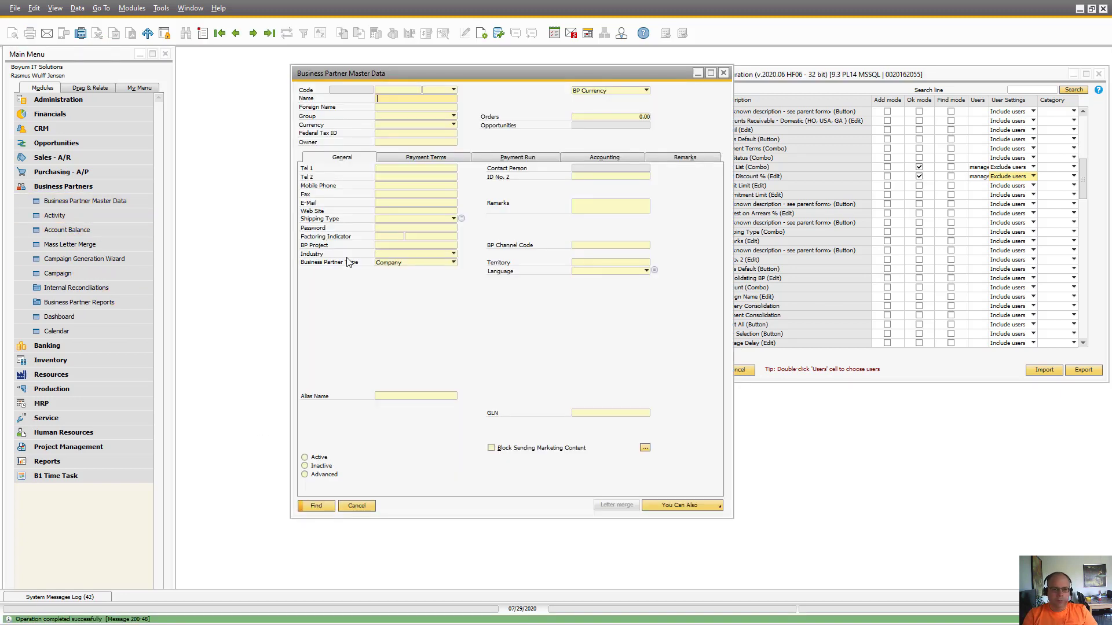
pyautogui.press('Return')
# Confirm TestBP's Price List on Payment Terms is still editable, keeping Base Price.
pyautogui.click(469, 157)
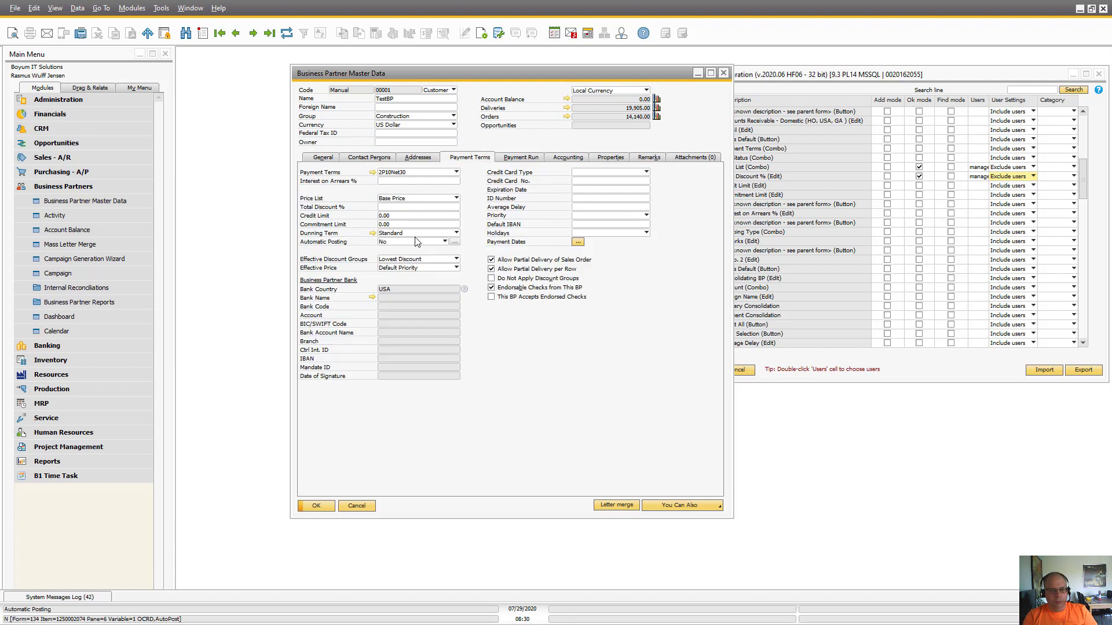
pyautogui.click(423, 200)
pyautogui.click(428, 207)
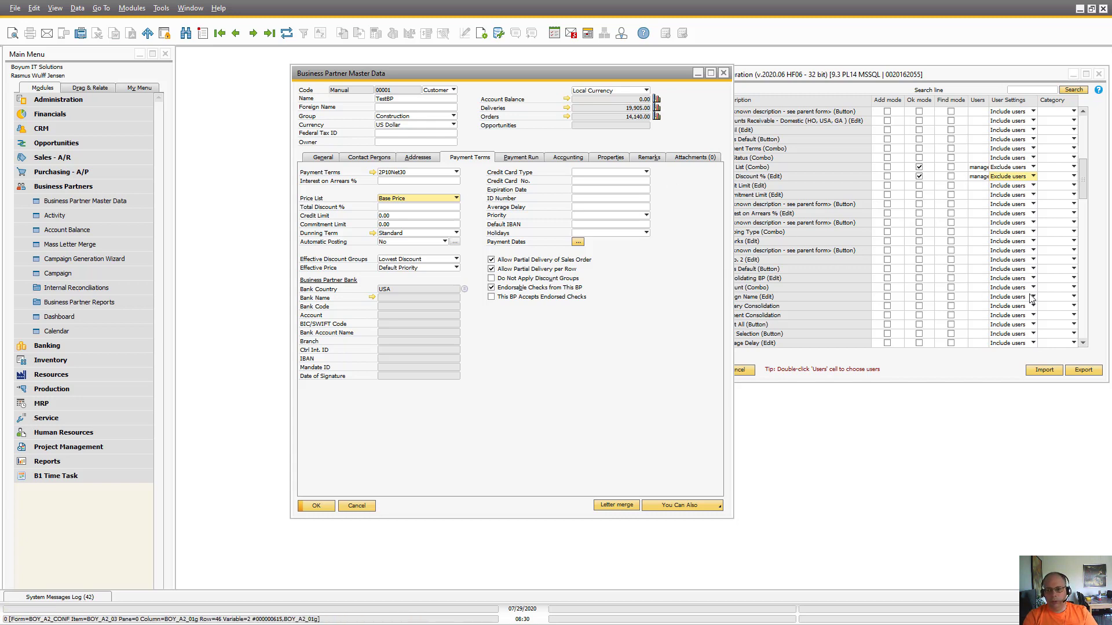
# Bring the Read Only Configuration window back in front of the partner form.
pyautogui.click(1071, 202)
pyautogui.scroll(-10, 1077, 243)
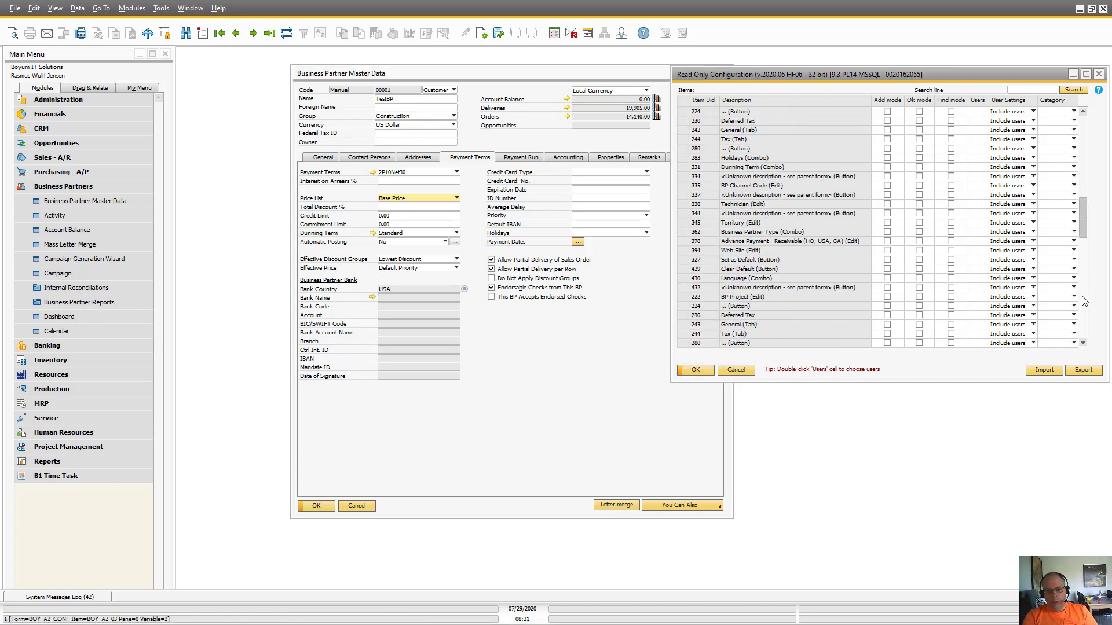
pyautogui.scroll(5, 1077, 243)
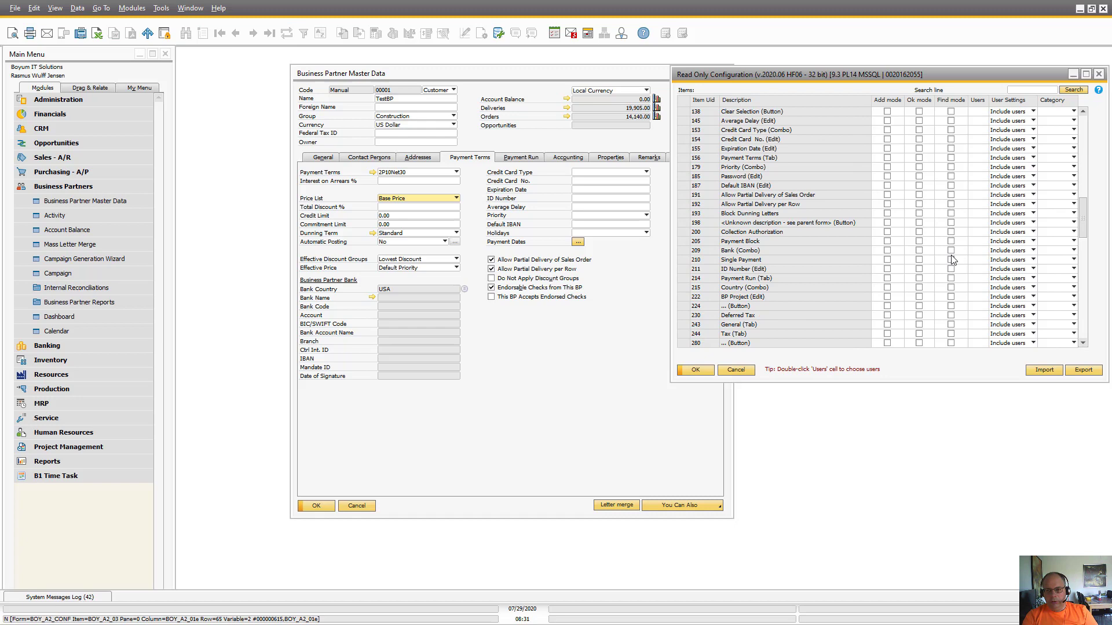